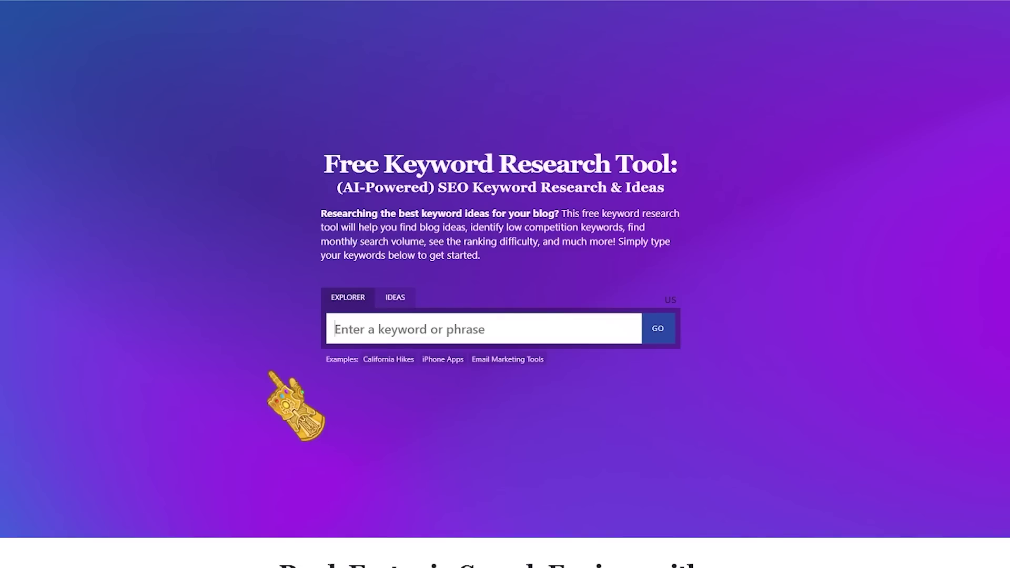
- Enter 'udemy' as the keyword in the Ryrob keyword tool's Explorer search box
left_click(483, 329)
type("udemy")
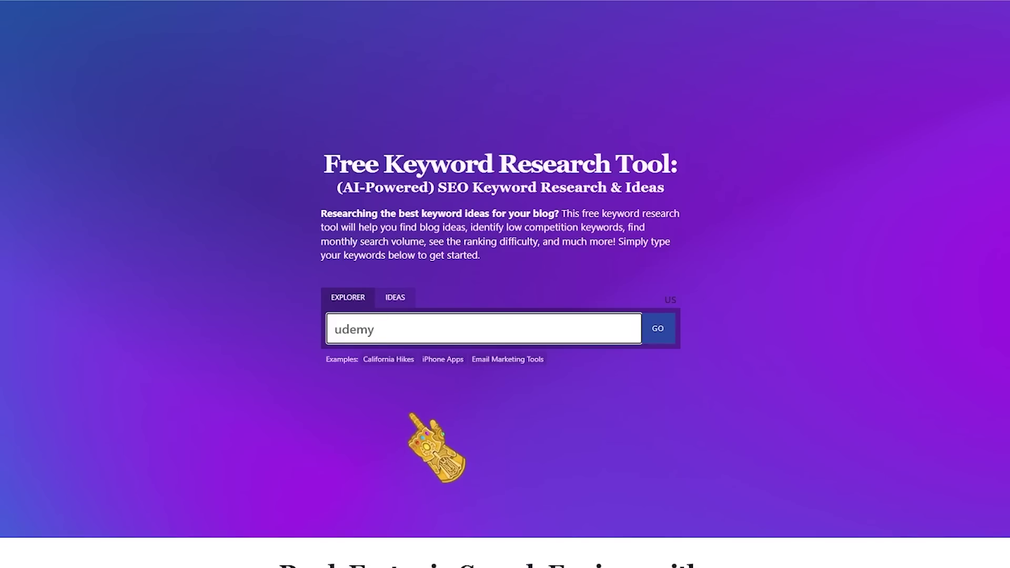
- Search 'udemy Microsoft' and review results such as excel online (60.5k, medium difficulty)
type("Microsoft")
key("Return")
scroll(476, 315, "down", 3)
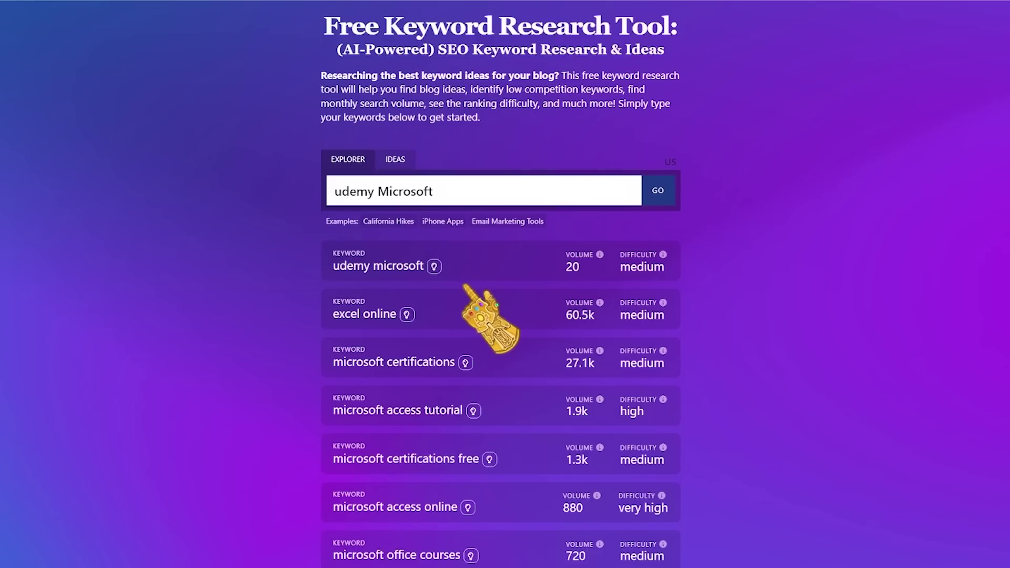
scroll(683, 302, "down", 1)
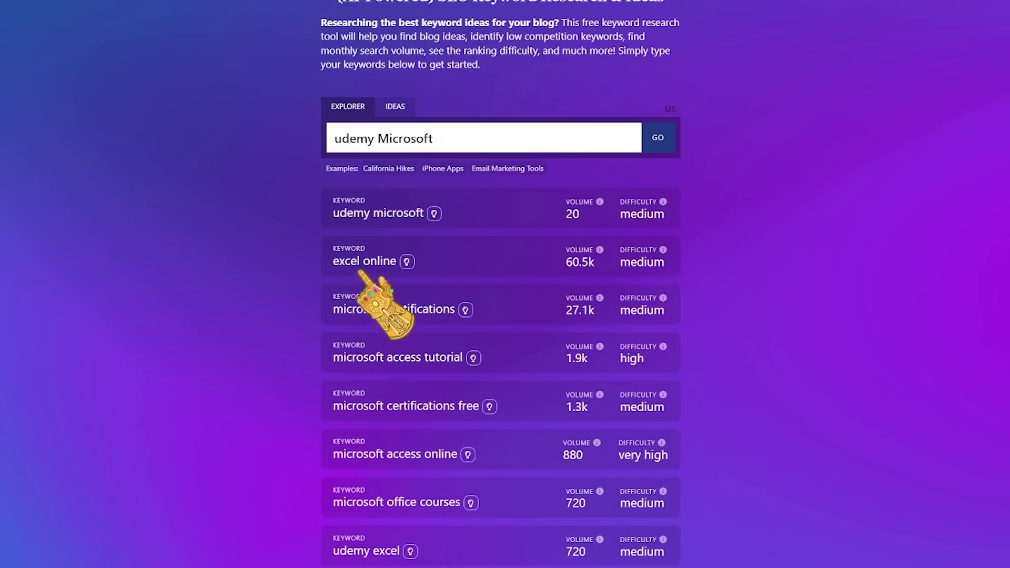
scroll(400, 263, "down", 3)
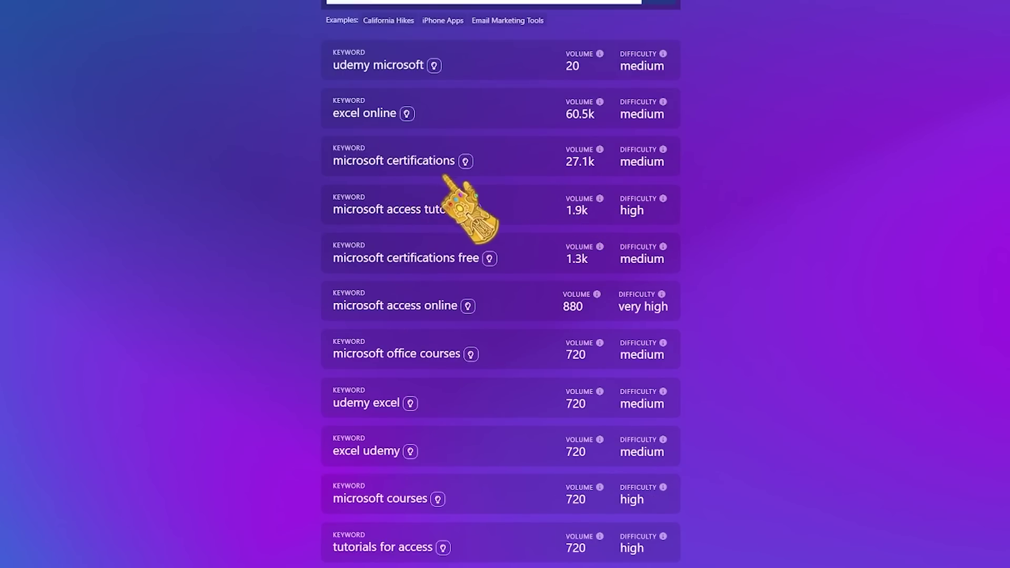
scroll(452, 195, "down", 3)
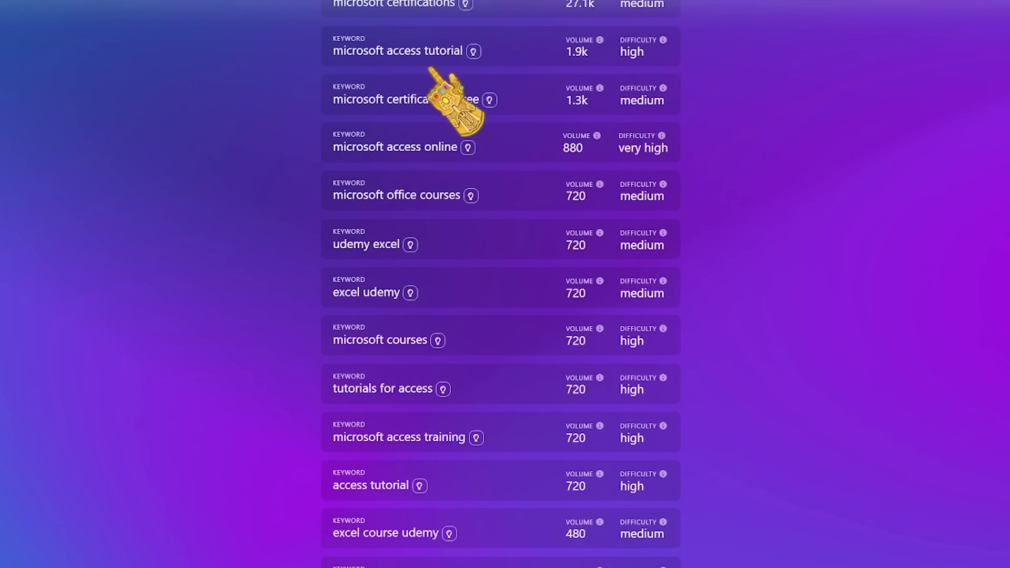
scroll(473, 184, "down", 10)
scroll(586, 440, "down", 6)
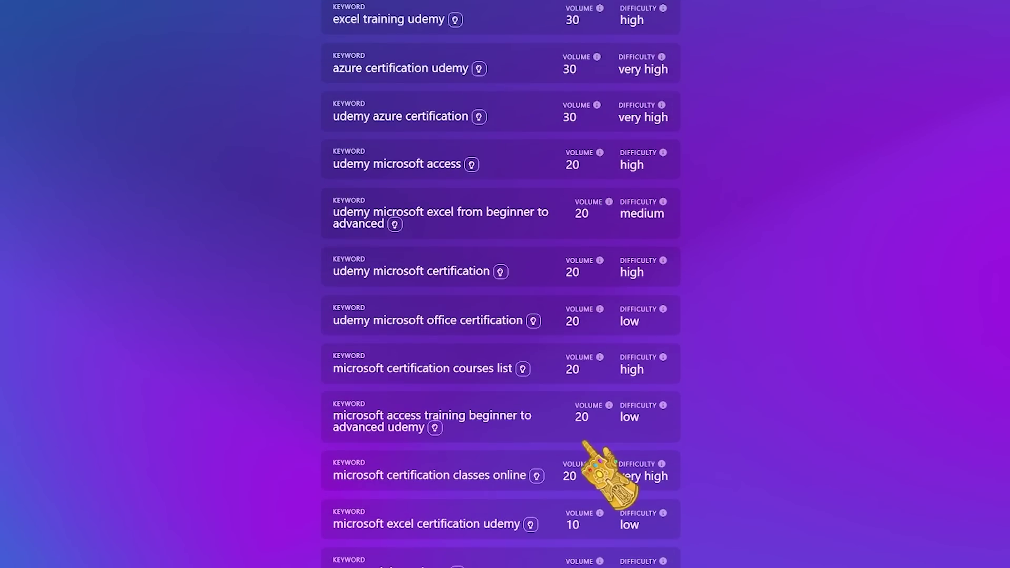
scroll(622, 447, "up", 12)
scroll(675, 432, "up", 16)
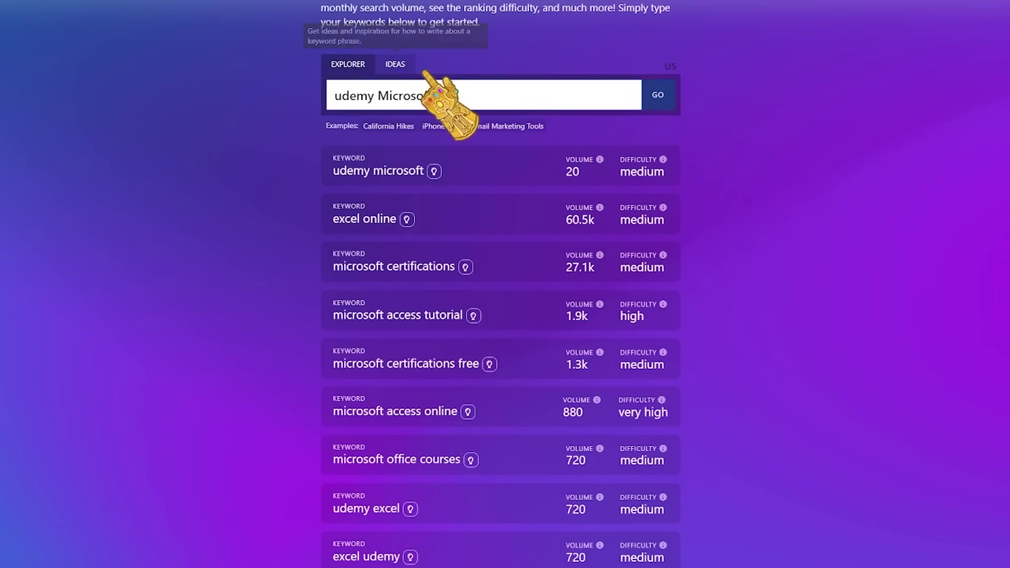
- List keyword ideas for 'udemy Microsoft excel' and select the 'microsoft excel for finance & accounting' idea
left_click(395, 67)
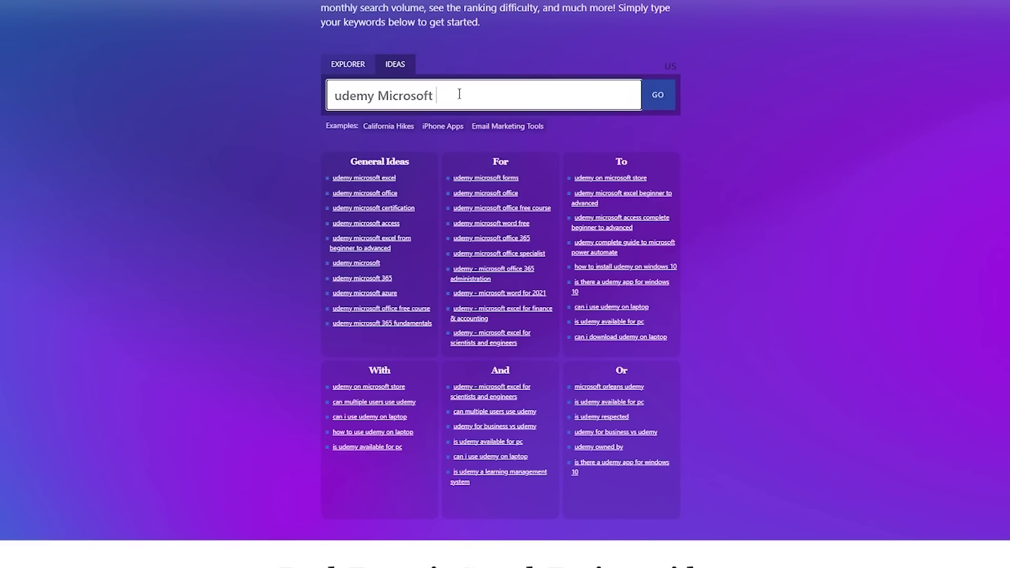
type("excel")
key("Return")
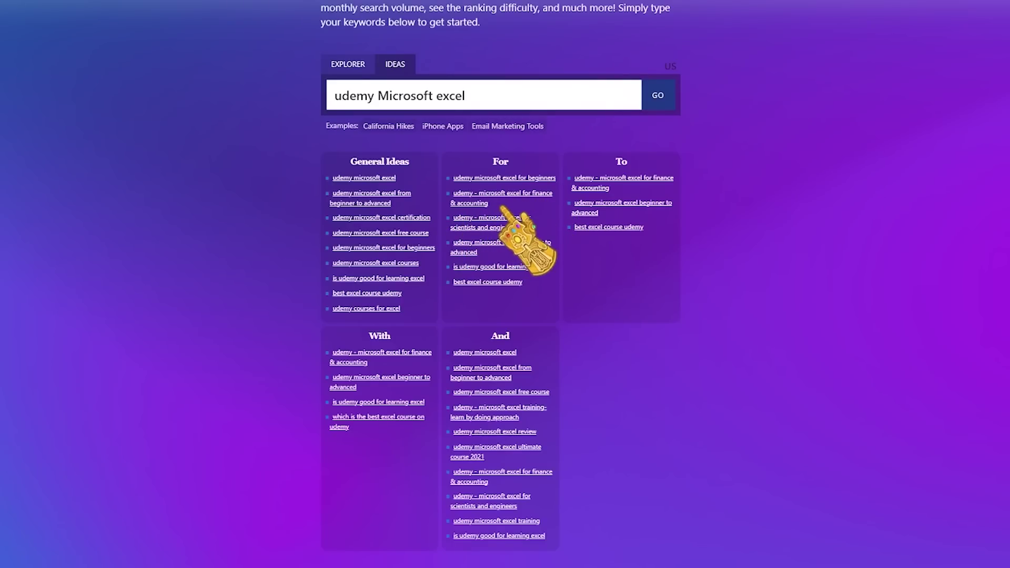
left_click_drag(553, 194, 450, 193)
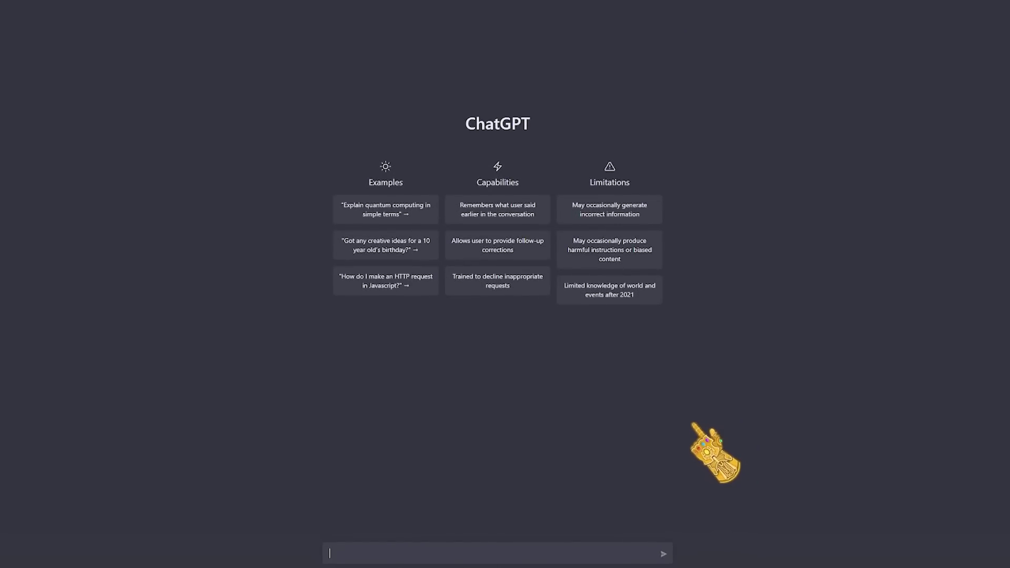
- Request a course outline for 'udemy - microsoft excel for finance & accounting' and copy its first bullet
type("line for \"udemy - microsoft excel for finance & accounting\"")
key("Return")
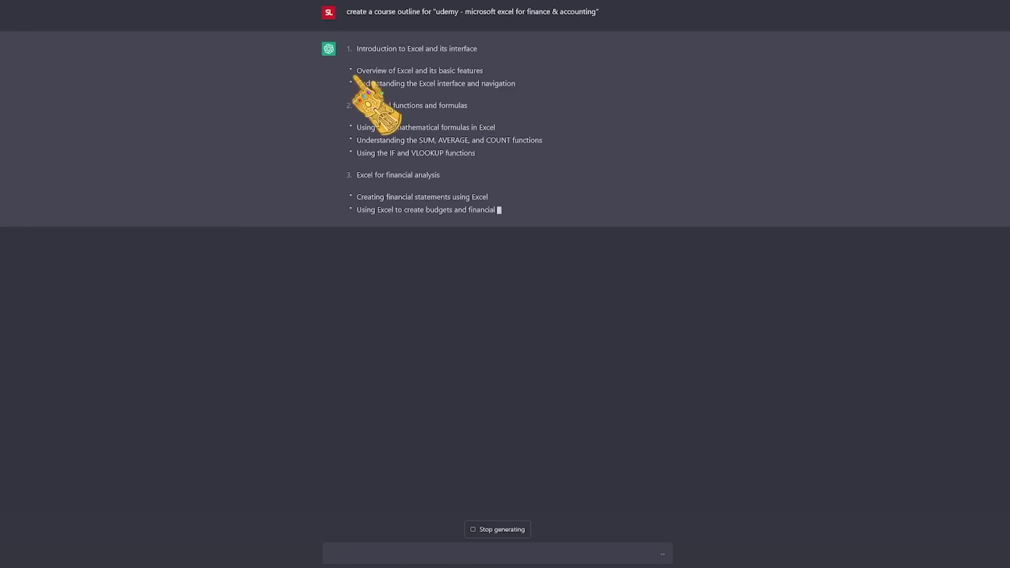
left_click_drag(442, 75, 483, 75)
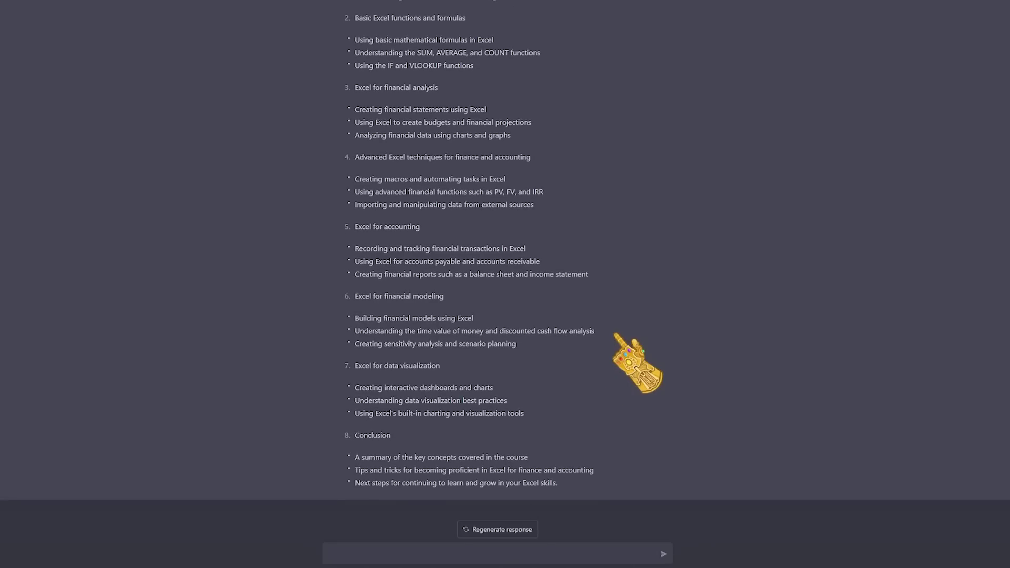
- Paste 'Overview of Excel and its basic features' into a new prompt and send it
scroll(578, 363, "up", 2)
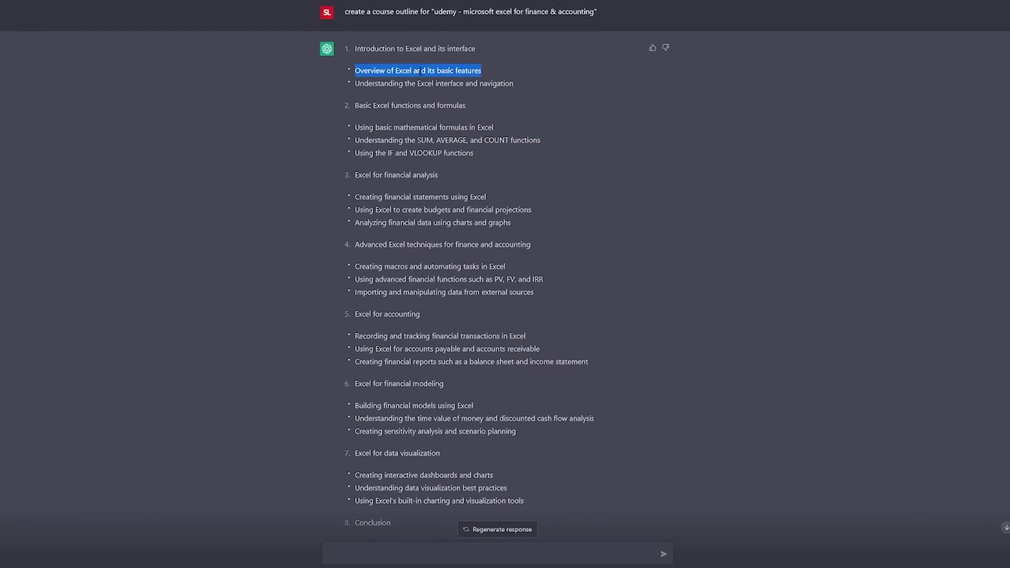
scroll(562, 434, "down", 2)
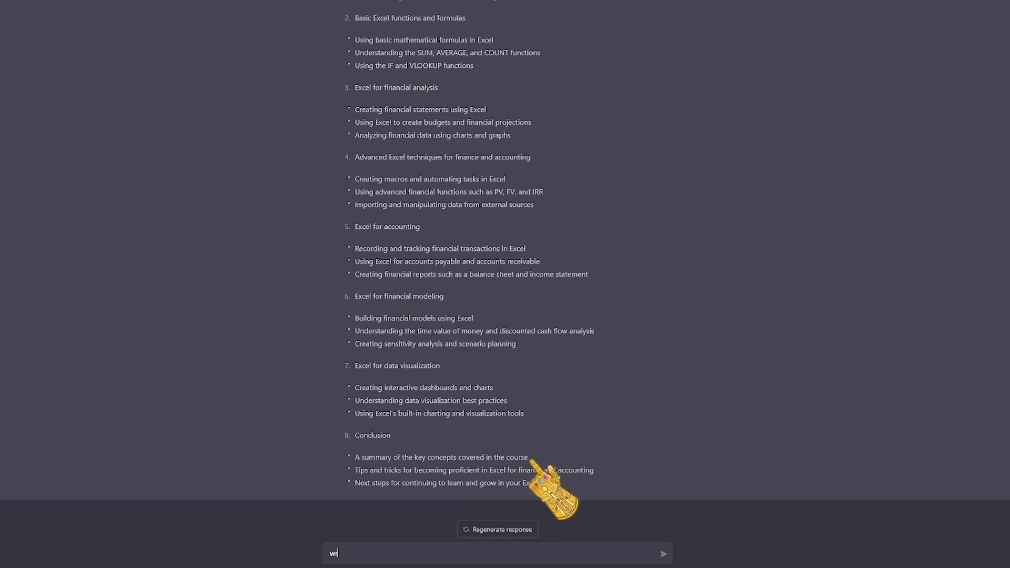
type("\"Overview of Excel and its basic features\"")
key("Return")
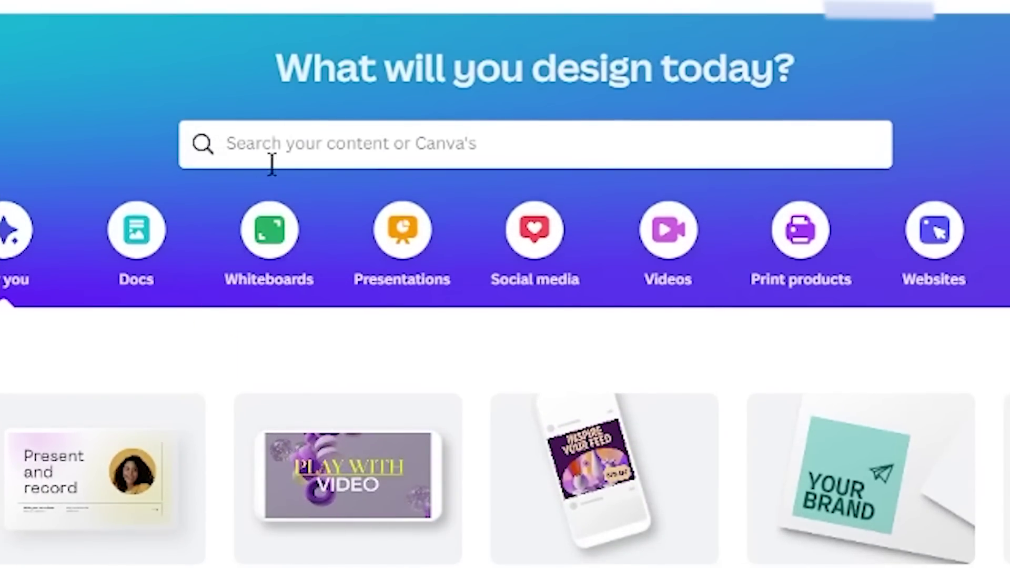
- Search Canva templates for 'talking pre' and apply the Online Meetings 101 presentation template
left_click(807, 129)
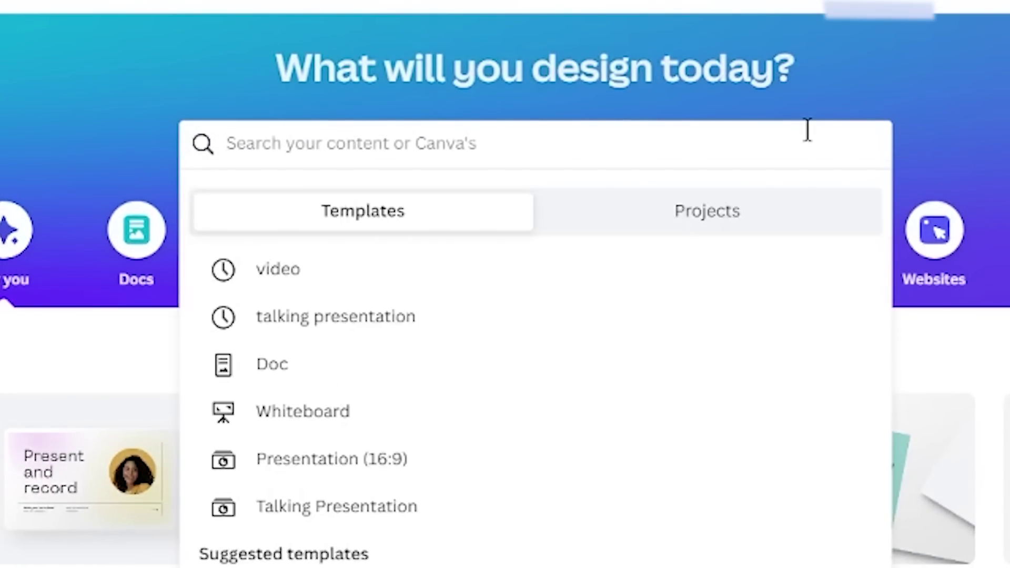
type("talking pre")
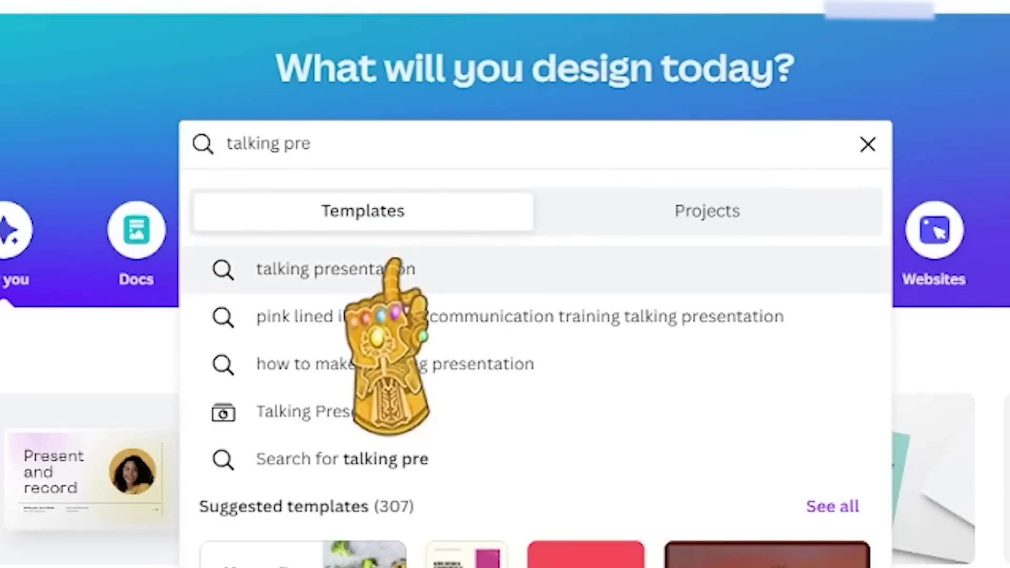
left_click(337, 269)
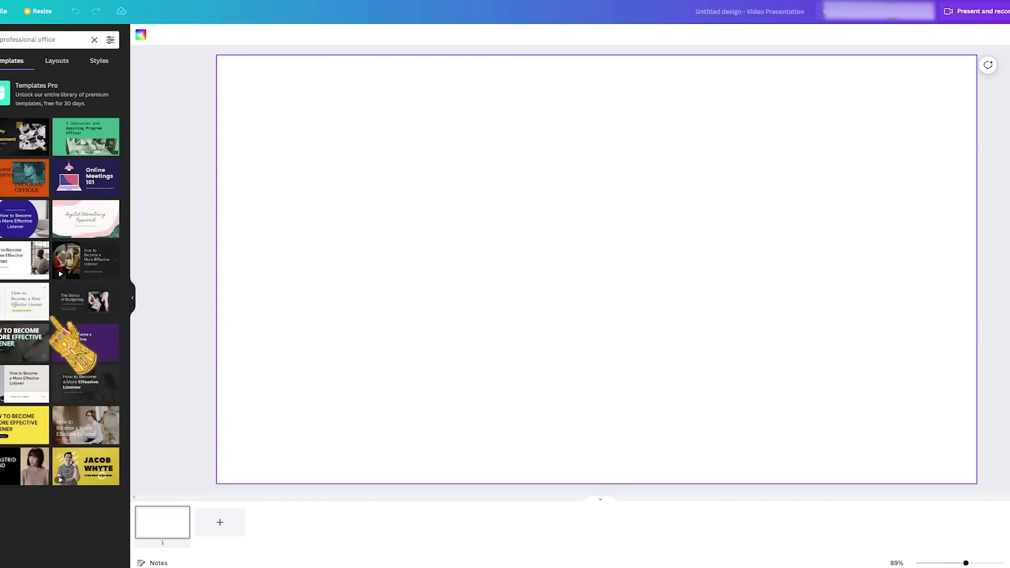
left_click(85, 178)
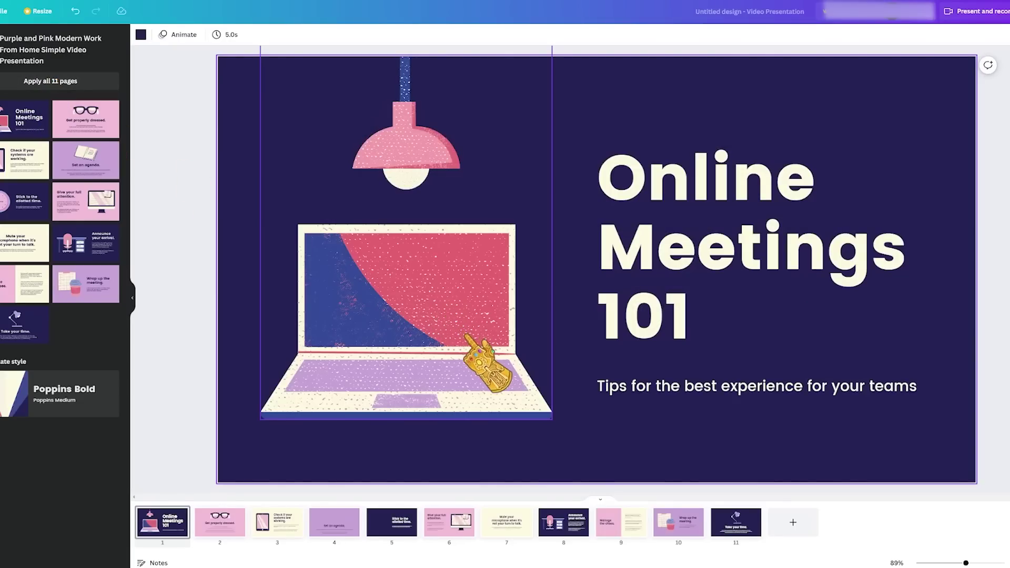
- Inspect the title slide text, browse slides 5 and 9, then return to the first slide
left_click(707, 281)
left_click(664, 387)
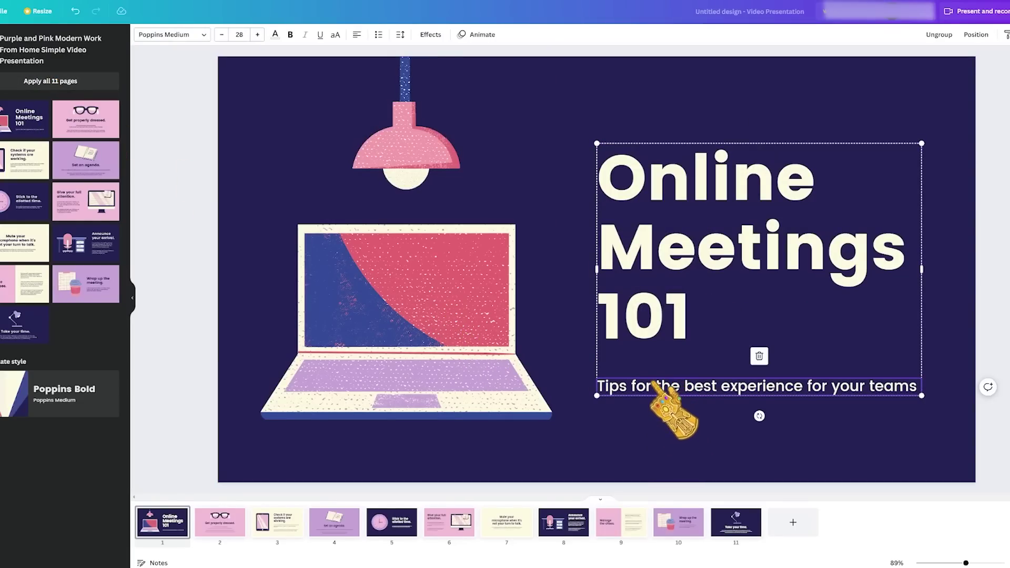
double_click(655, 385)
left_click(625, 463)
left_click(390, 522)
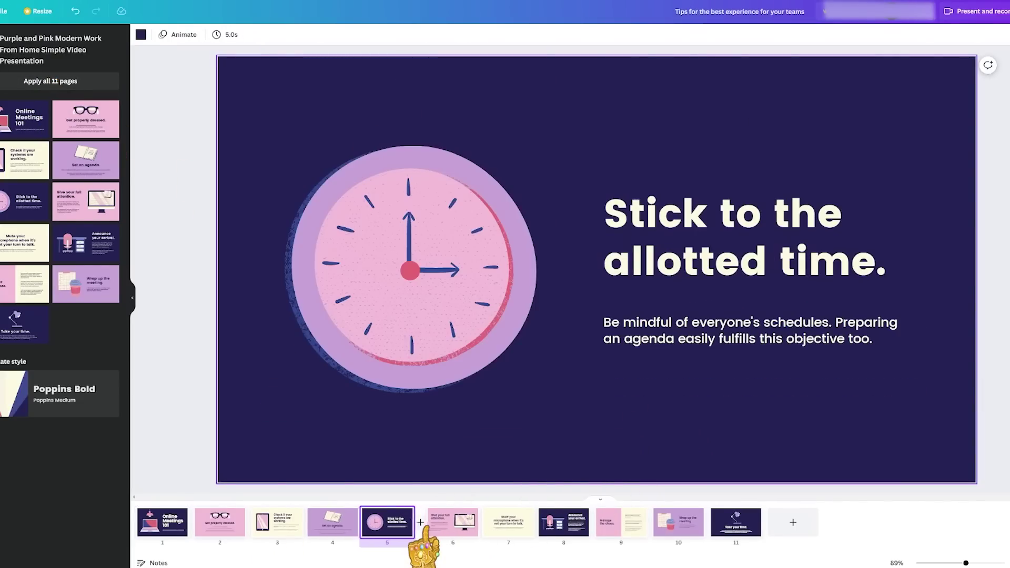
left_click(620, 523)
key("Home")
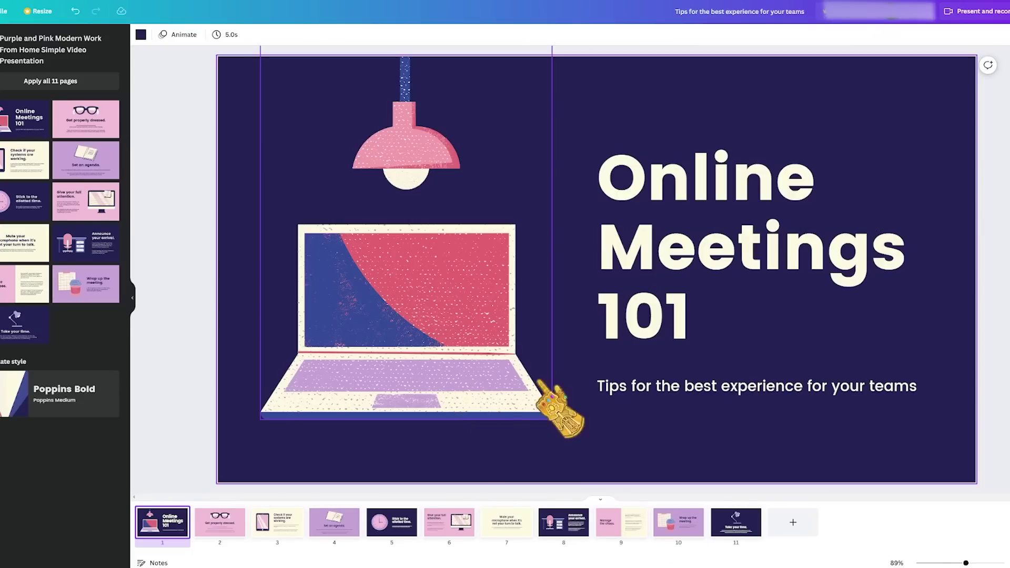
- Open and close the Present and record options, then dismiss the search suggestions
left_click(991, 15)
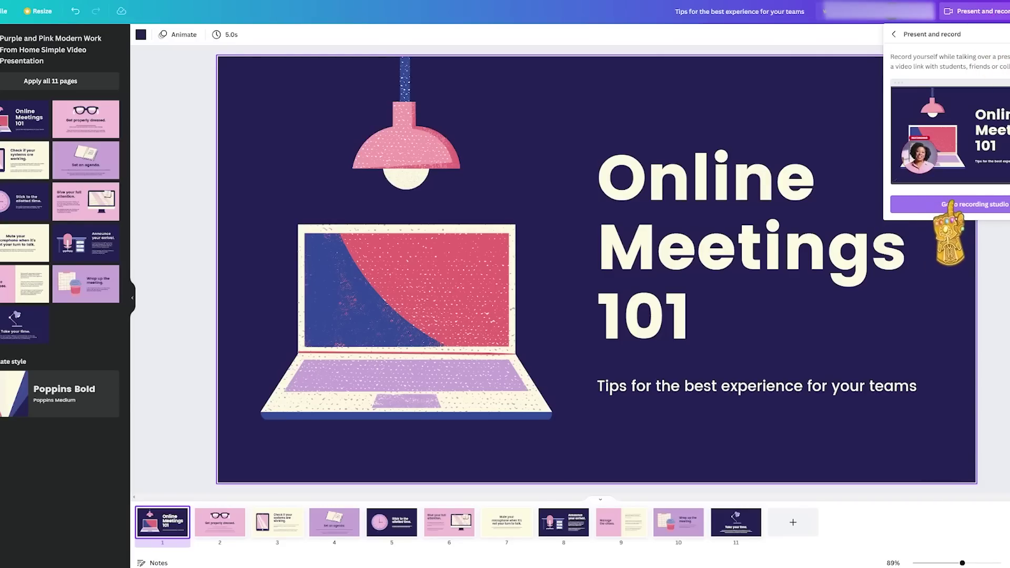
left_click(944, 244)
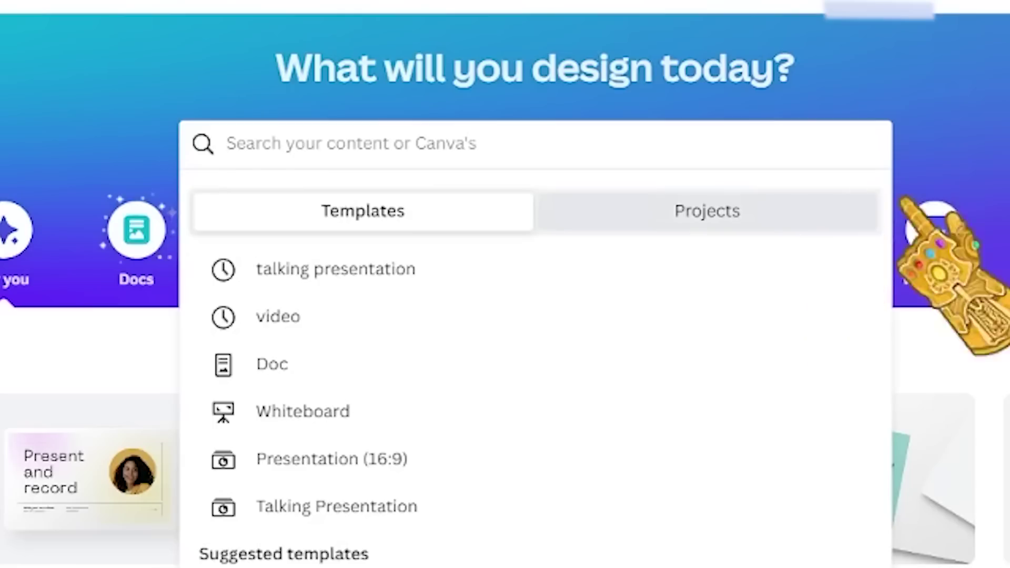
key("Escape")
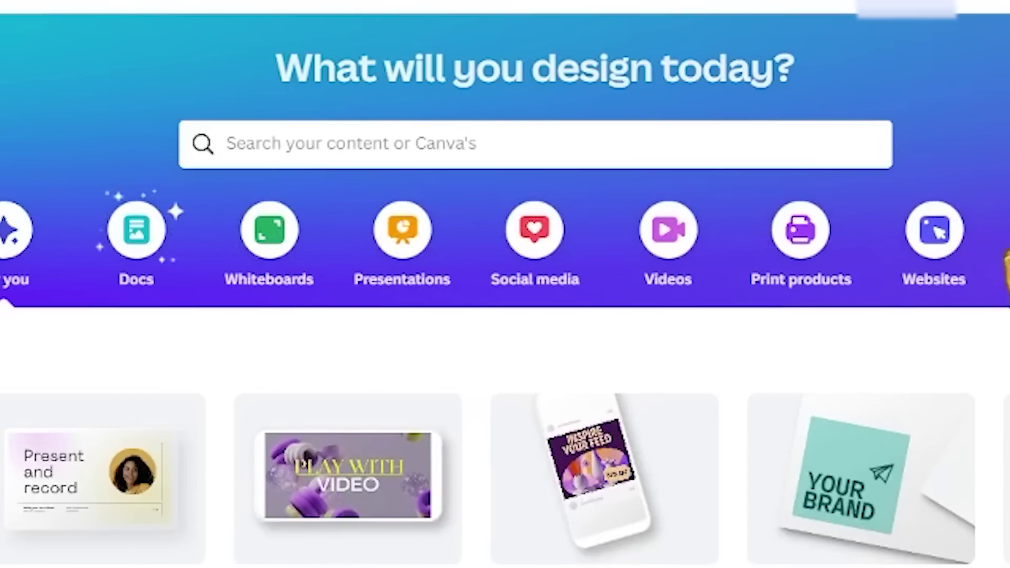
- Search Canva for 'v' and create a blank Video design
left_click(632, 126)
type("video")
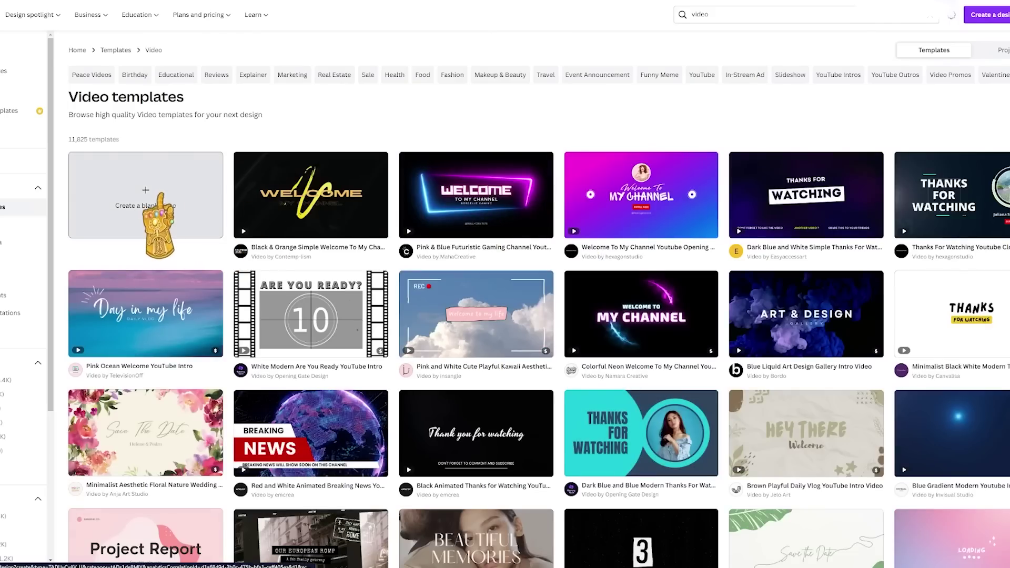
left_click(257, 214)
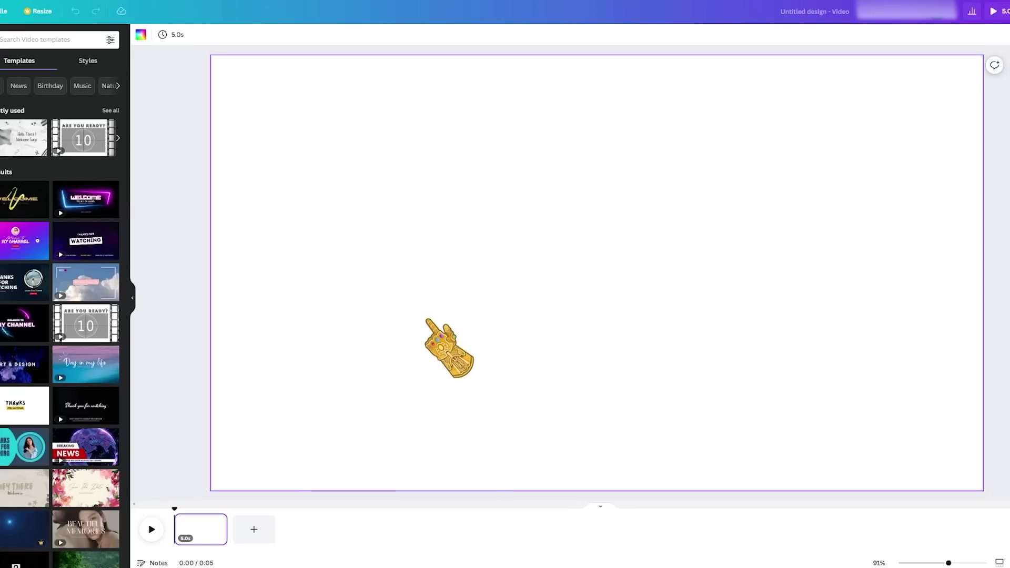
- Add the Hello There intro template as page 2, duplicate it, and insert a blank page
left_click_drag(23, 138, 232, 544)
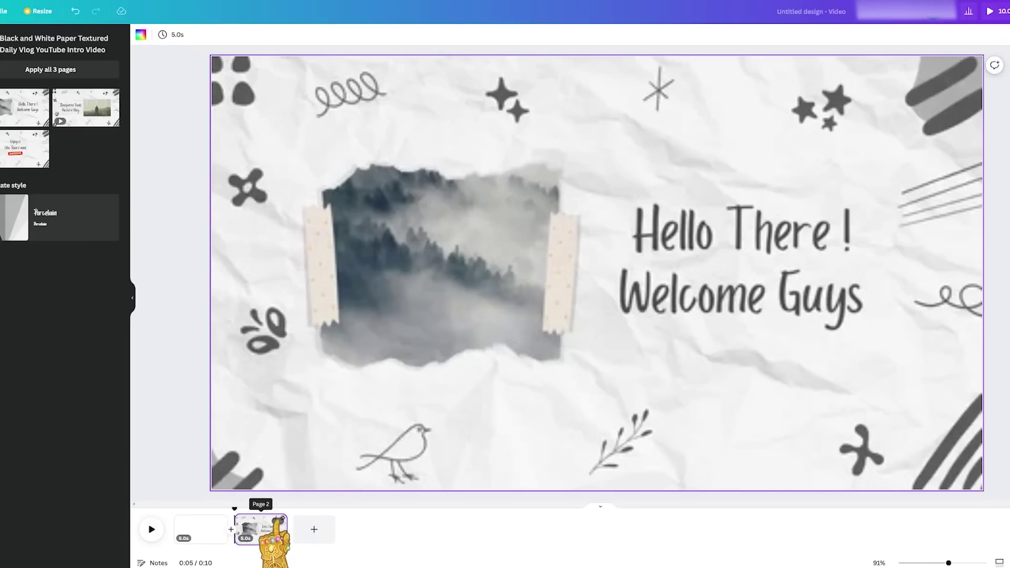
left_click(258, 531)
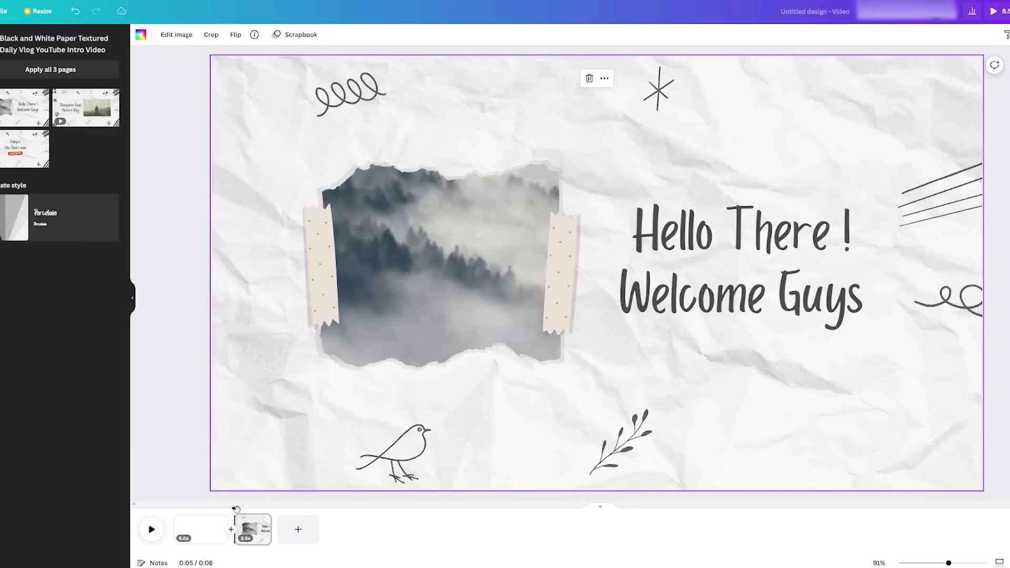
right_click(255, 526)
left_click(337, 412)
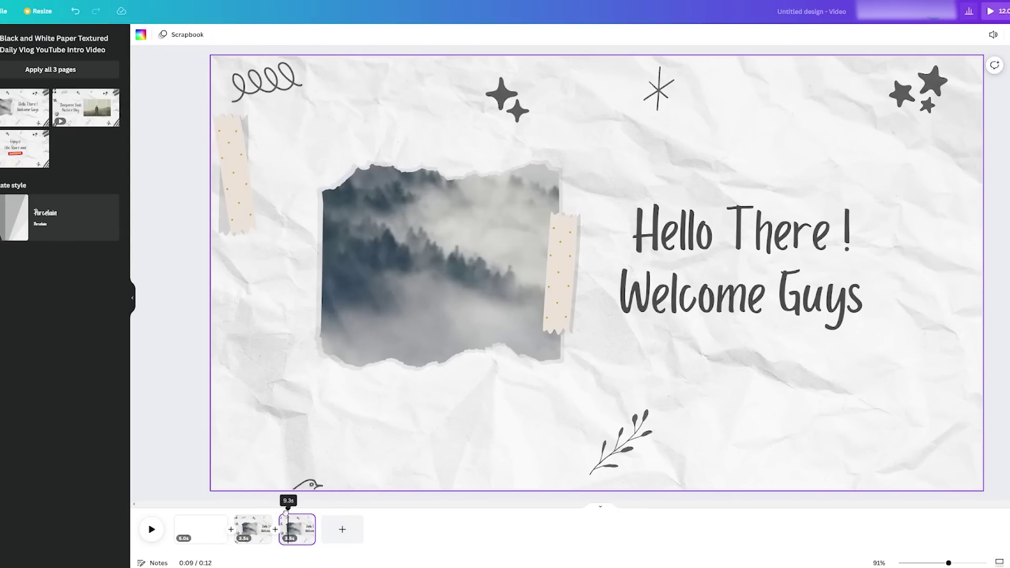
left_click(275, 529)
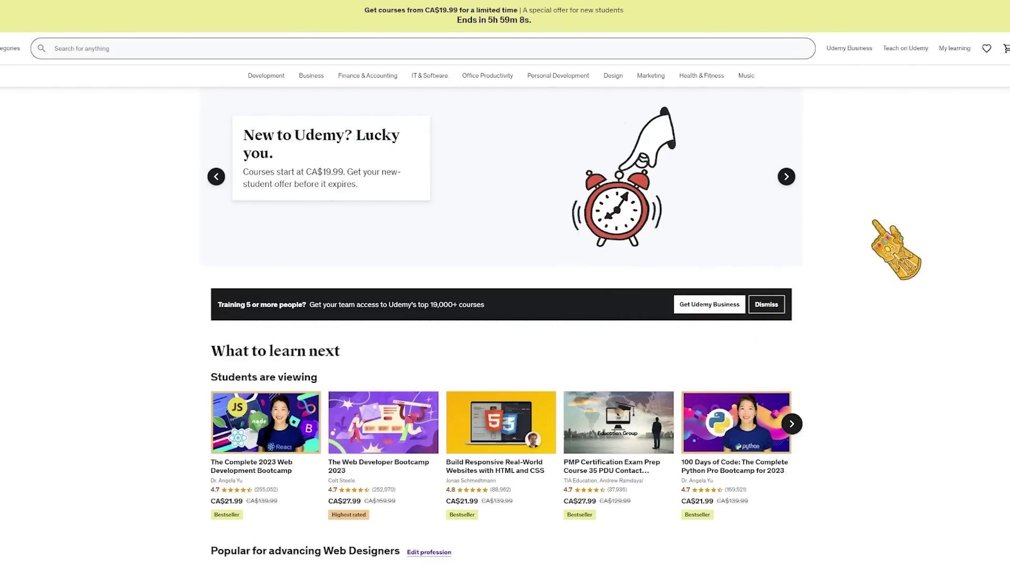
- Go from Teach on Udemy through instructor onboarding to the Course or Practice Test choice
mouse_move(908, 53)
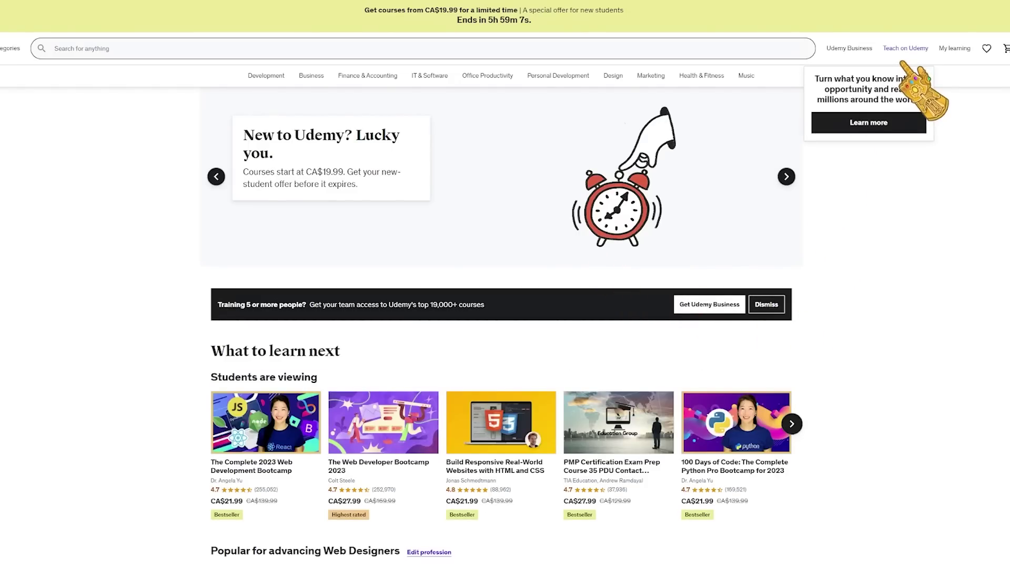
left_click(895, 121)
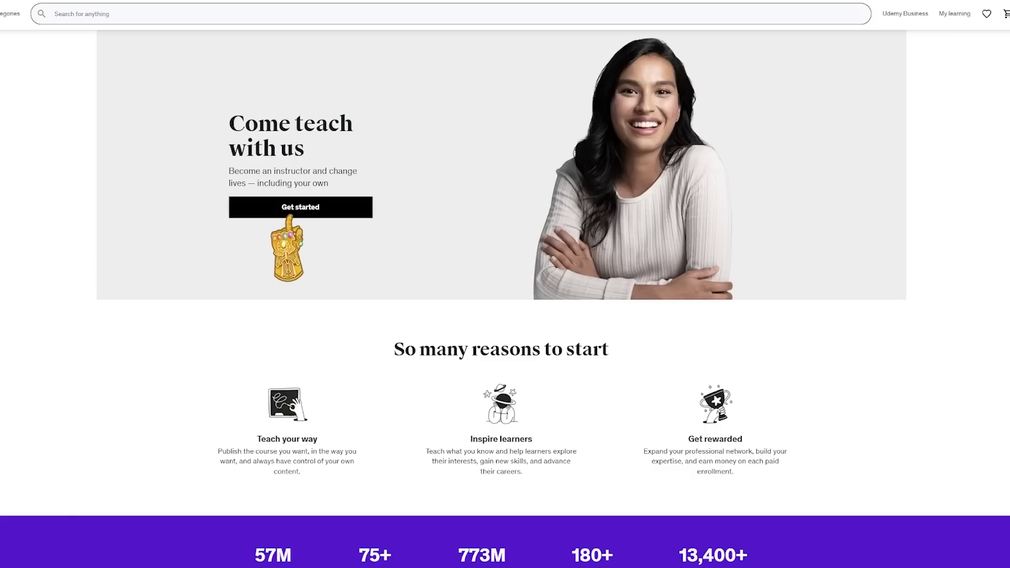
left_click(301, 207)
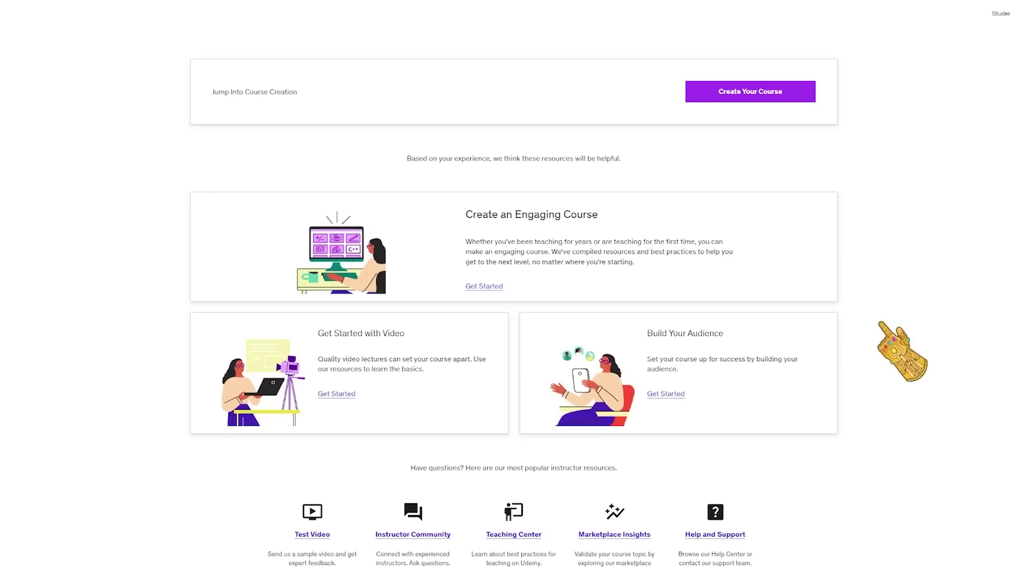
left_click(702, 89)
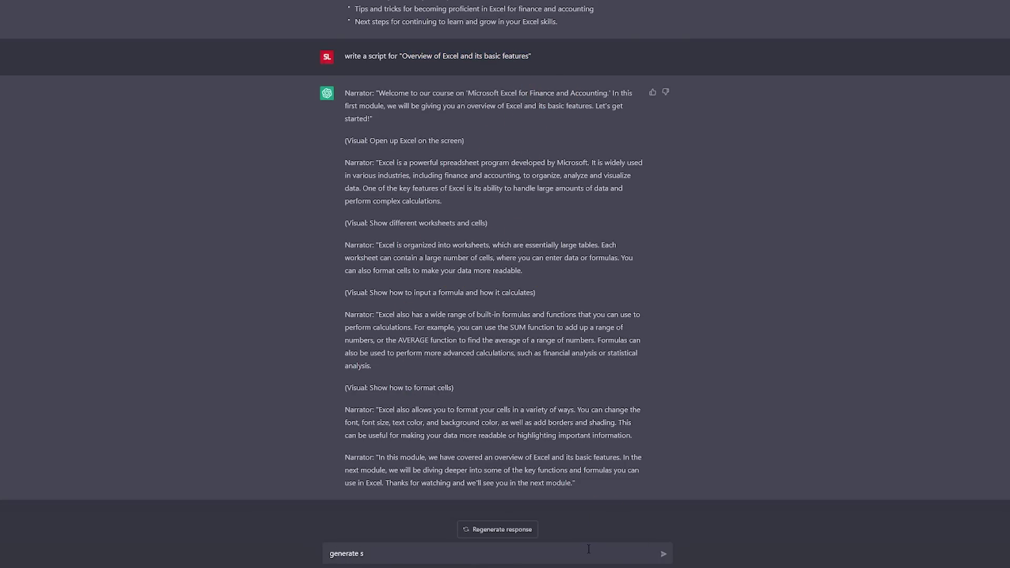
- Send the request for a short quiz on 'Overview of Excel and its basic features'
key("Return")
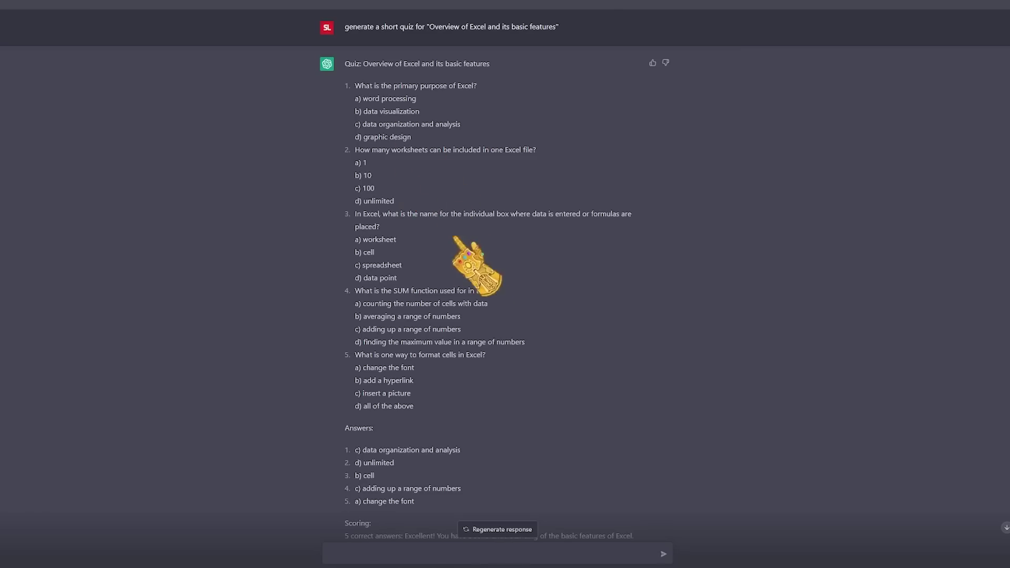